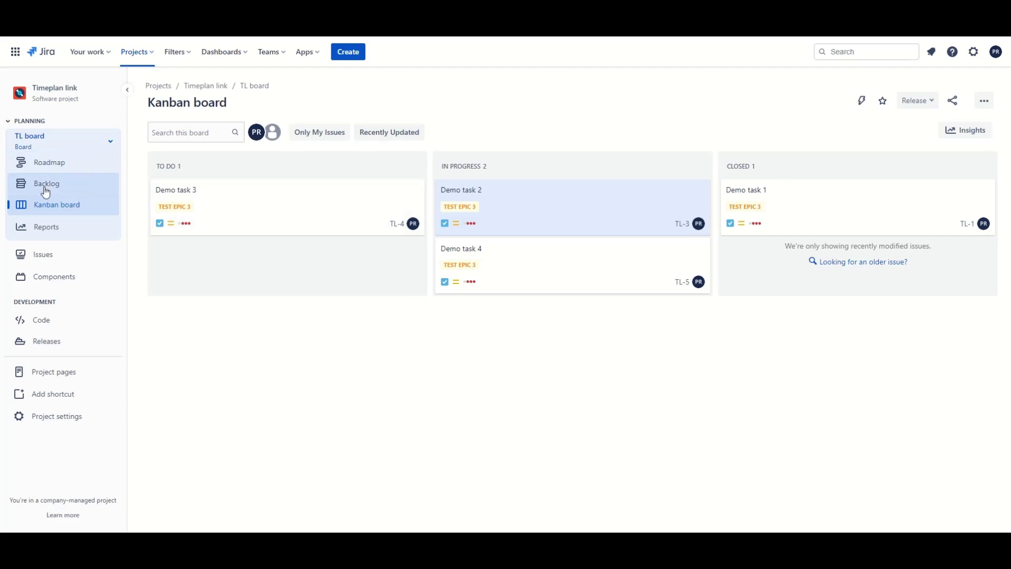
Open the Demo task 2 card on the Jira Kanban board to see its full details
click(521, 208)
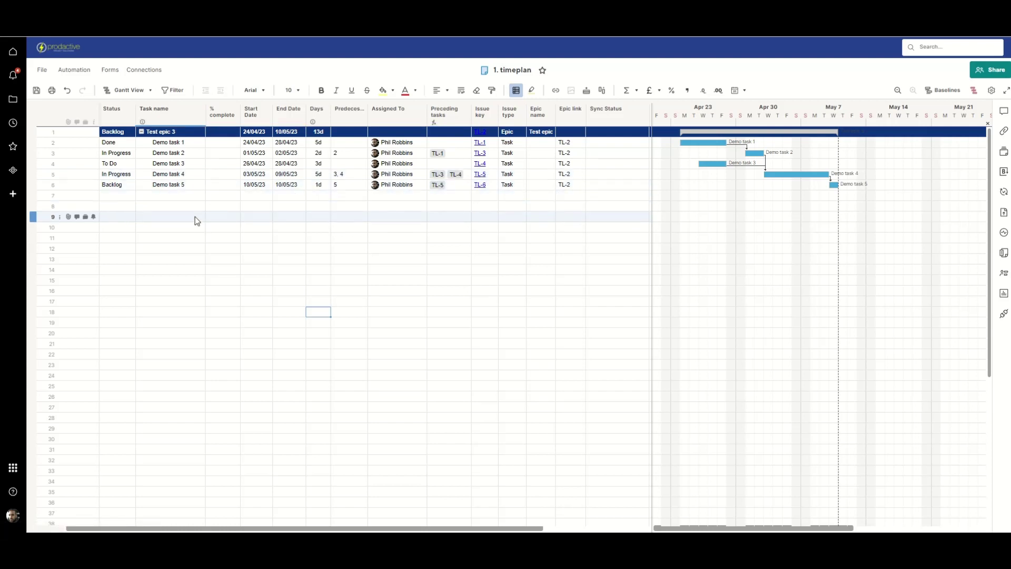
Name row 7 'Demo task 6' and set its status to Backlog
click(183, 198)
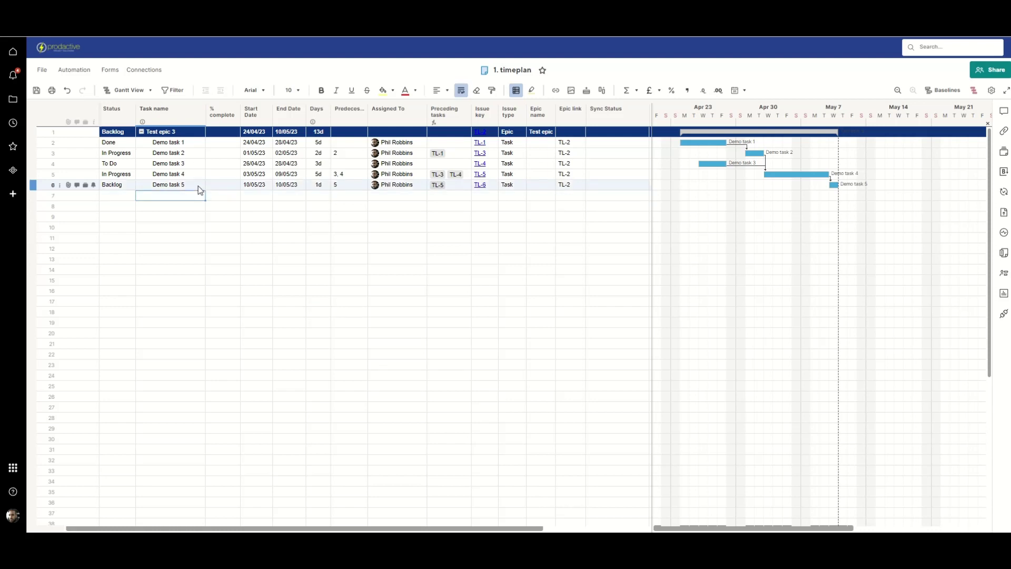
text(Demo task 6)
key(Return)
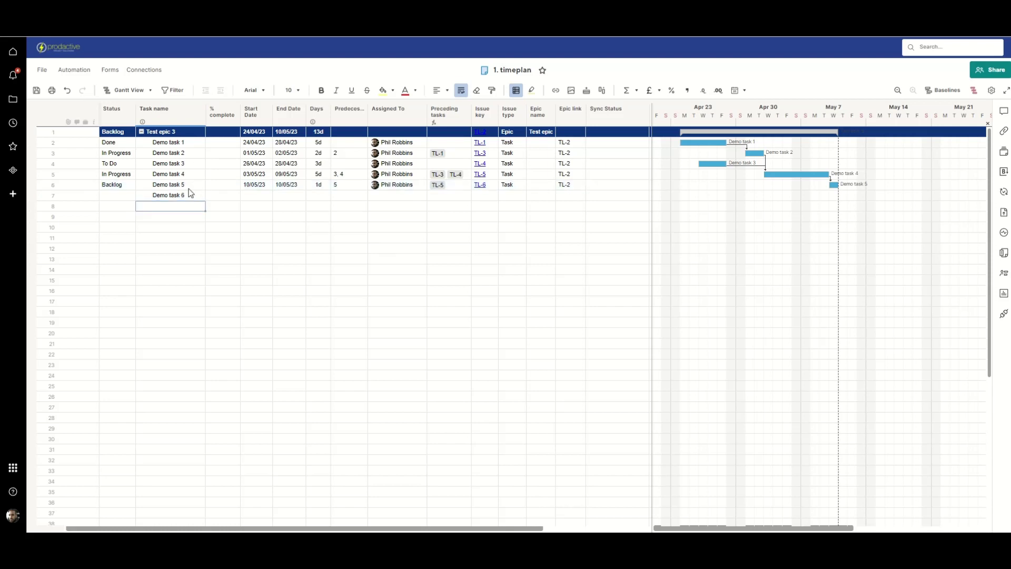
click(131, 193)
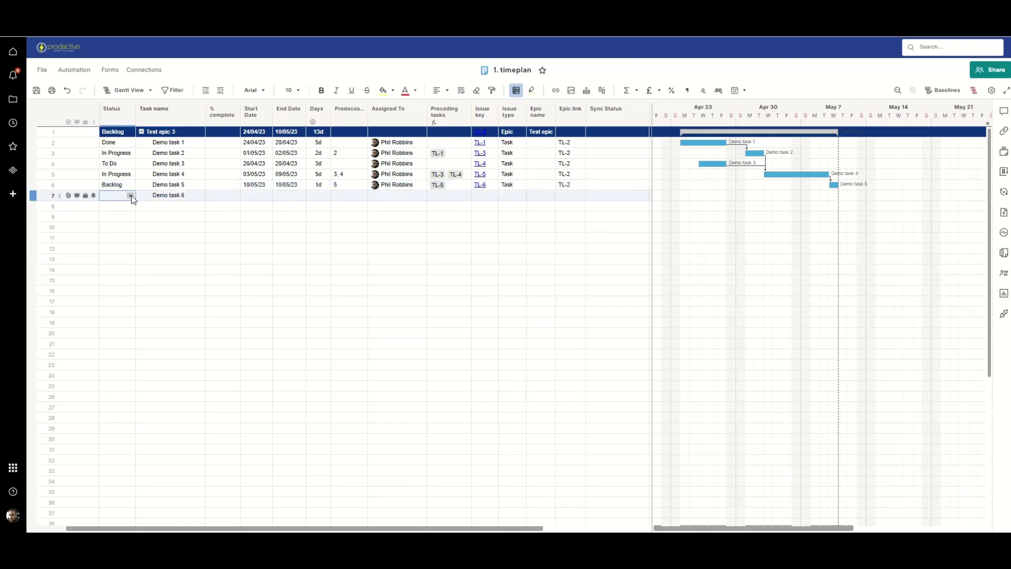
click(130, 195)
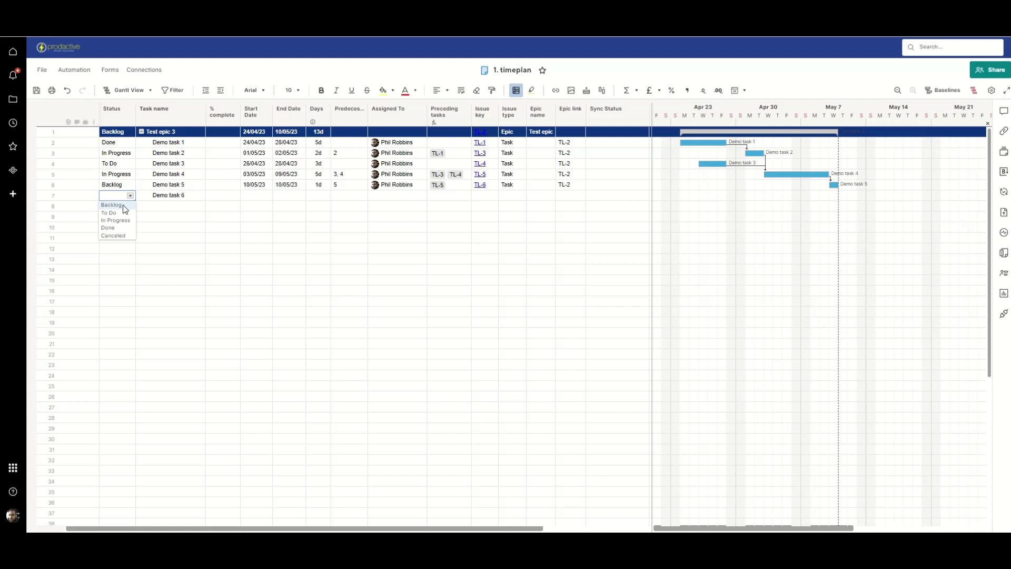
click(124, 206)
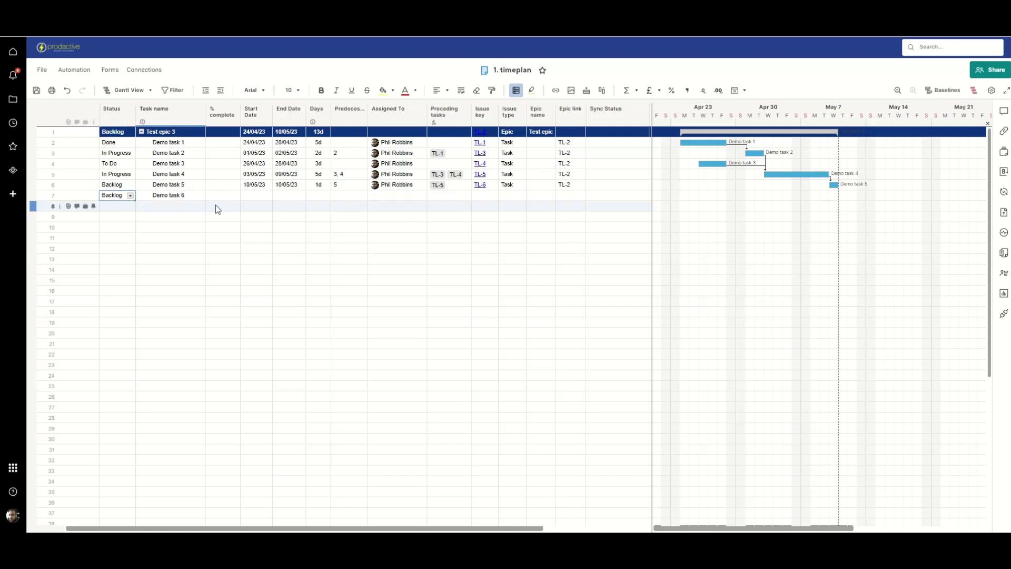
Give Demo task 6 predecessor 6 so it follows task 5, and assign it to the listed person
click(352, 198)
text(6)
key(Return)
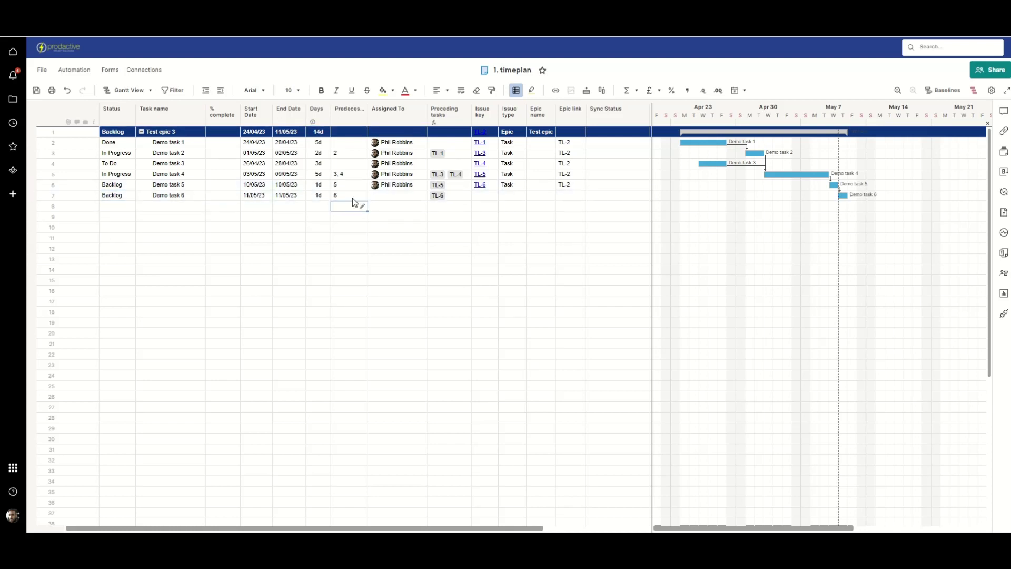
click(413, 196)
click(422, 196)
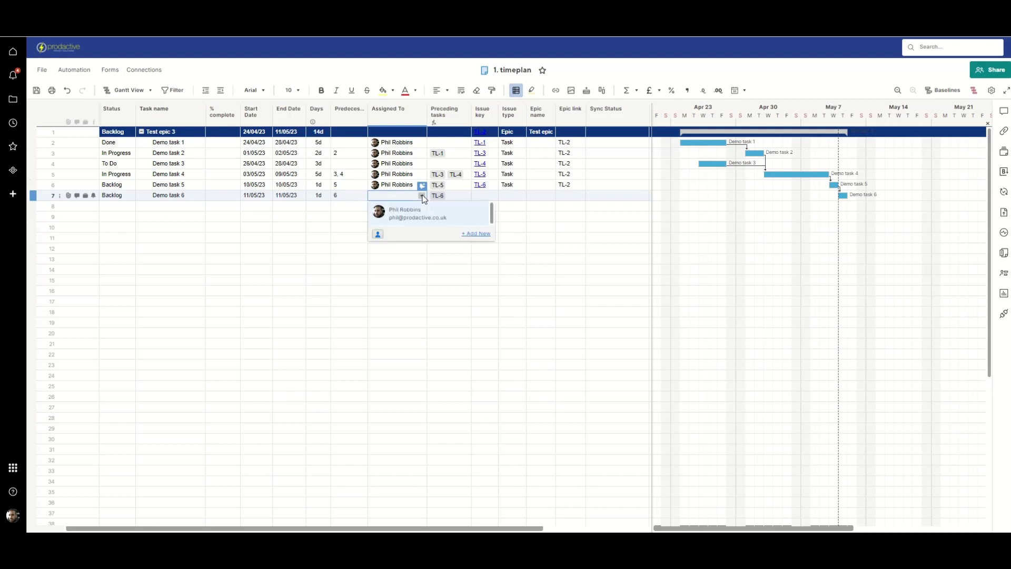
click(402, 213)
Set Demo task 6's duration to 3 days and its issue type to Task
click(319, 196)
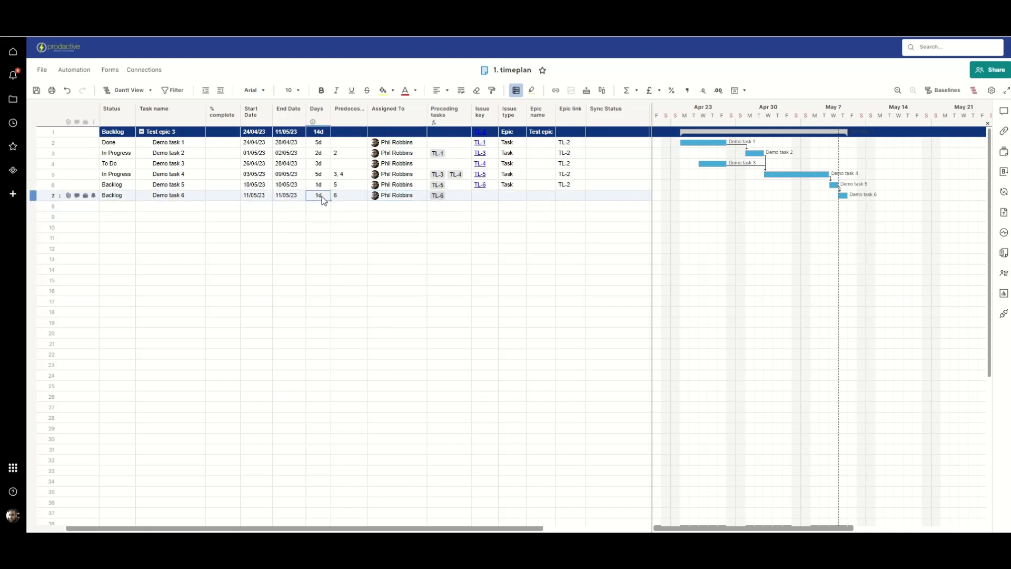
text(3)
key(Return)
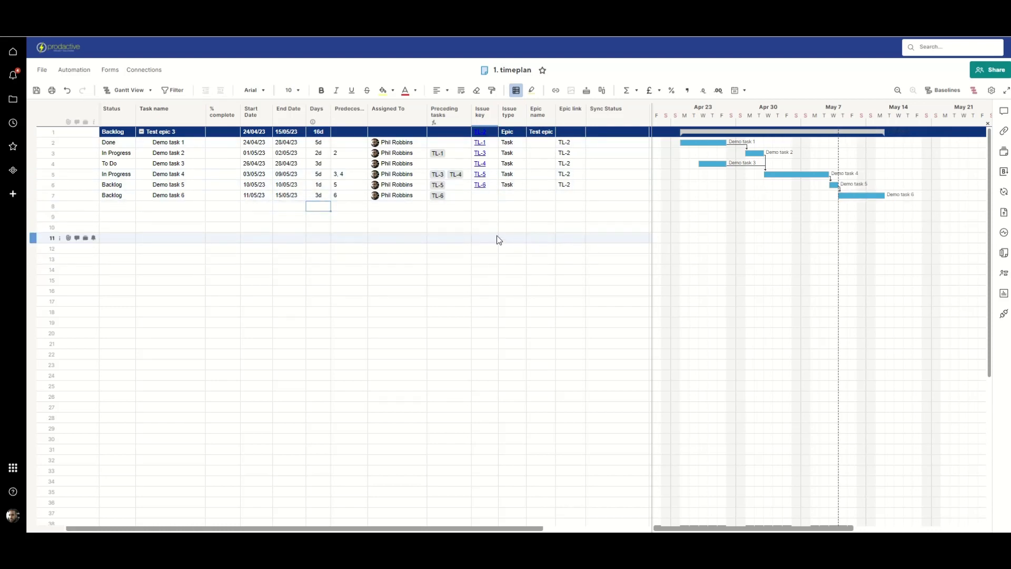
click(516, 195)
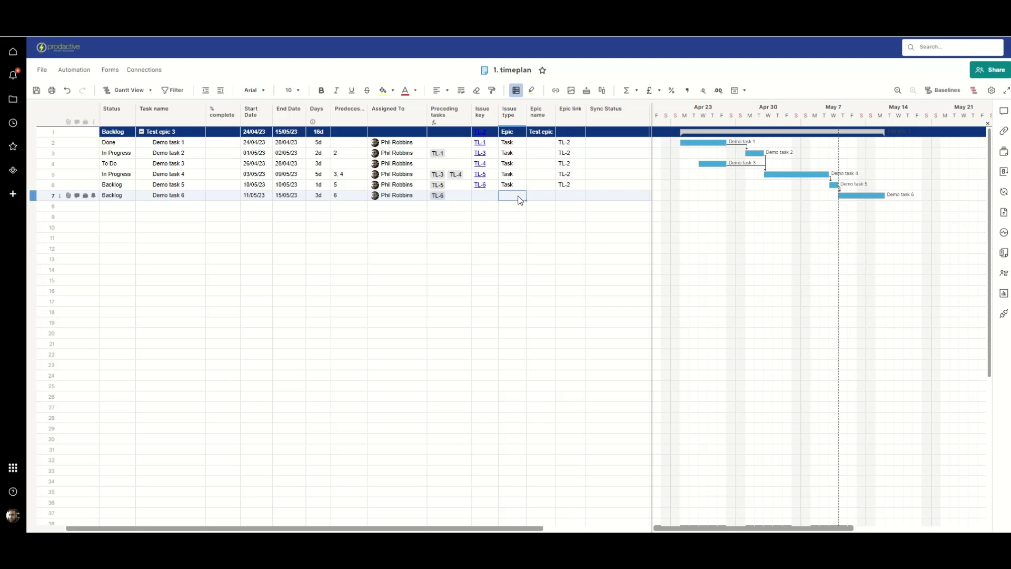
text(Task)
key(Return)
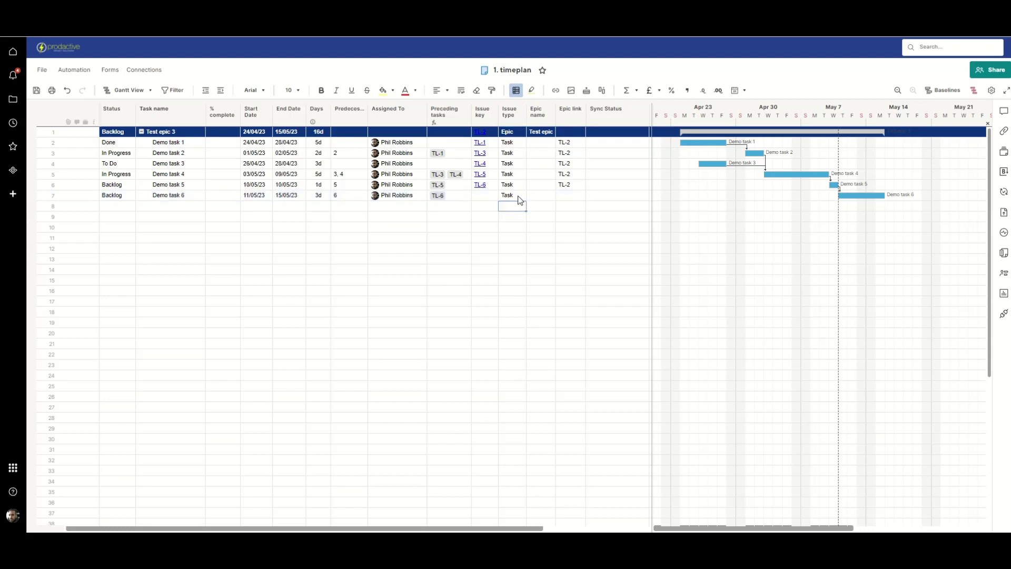
Save the timeplan, then in Jira close Demo task 2 and open Demo task 6 from the backlog
click(36, 93)
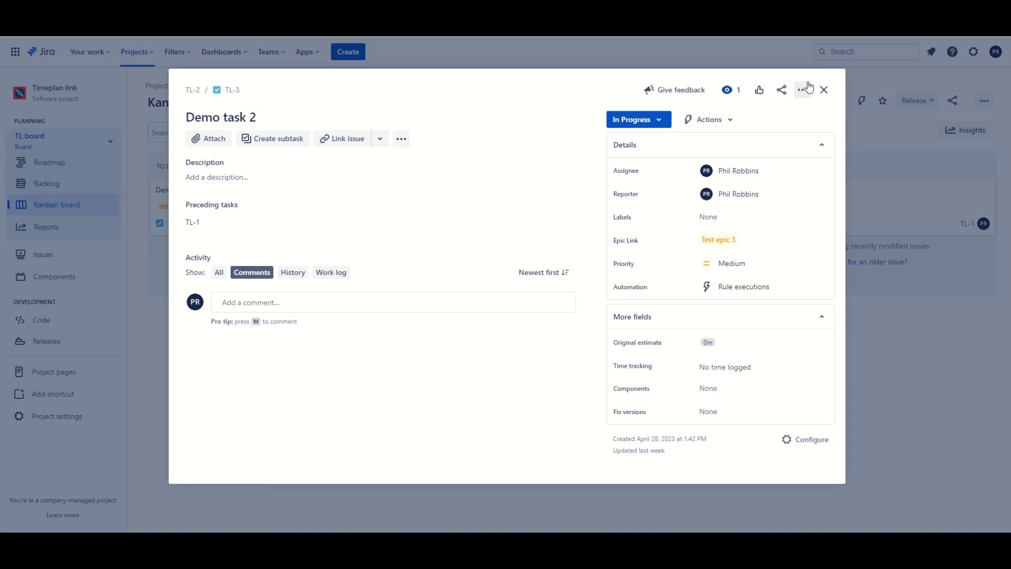
click(822, 90)
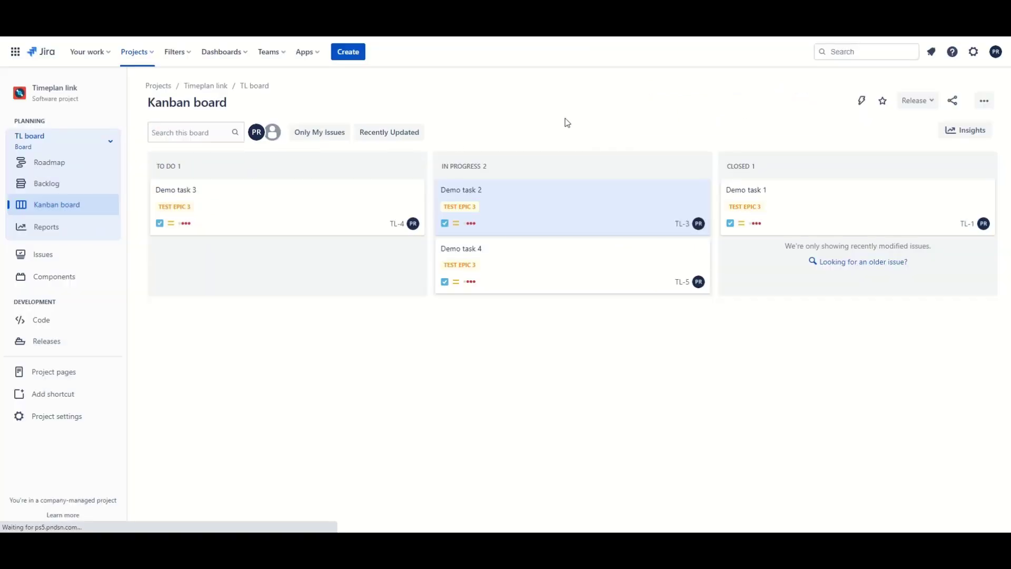
click(61, 195)
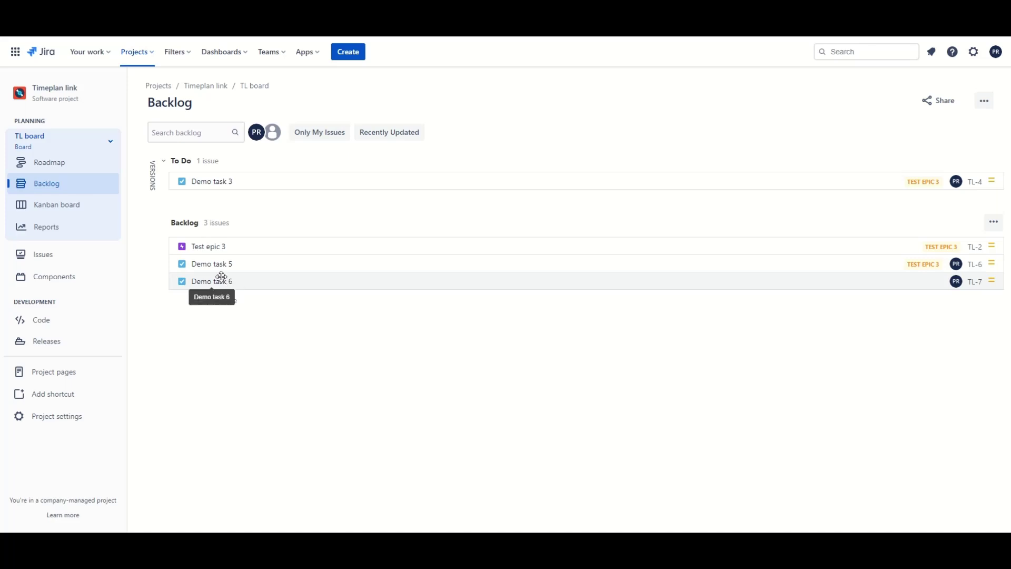
click(357, 282)
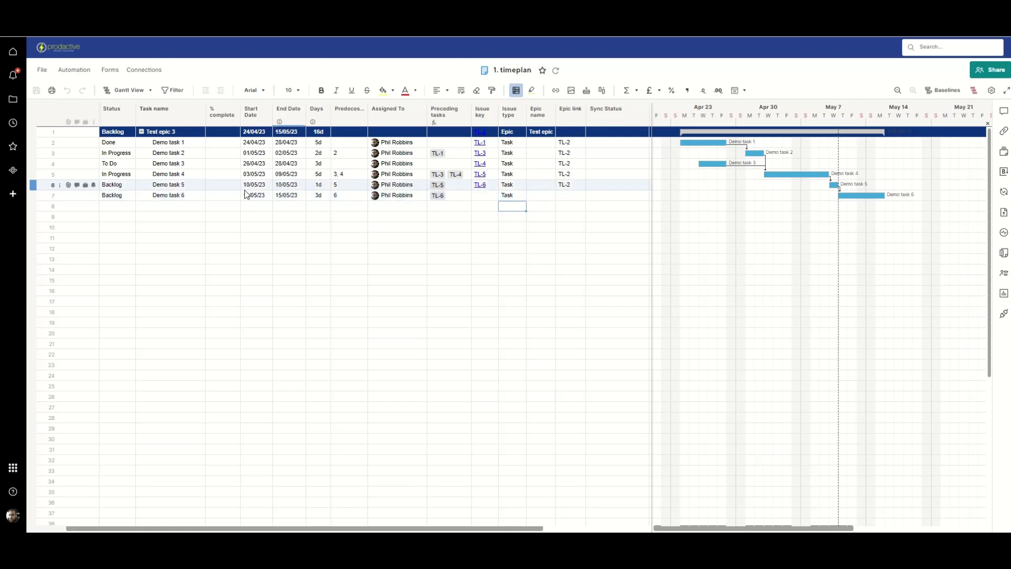
click(569, 193)
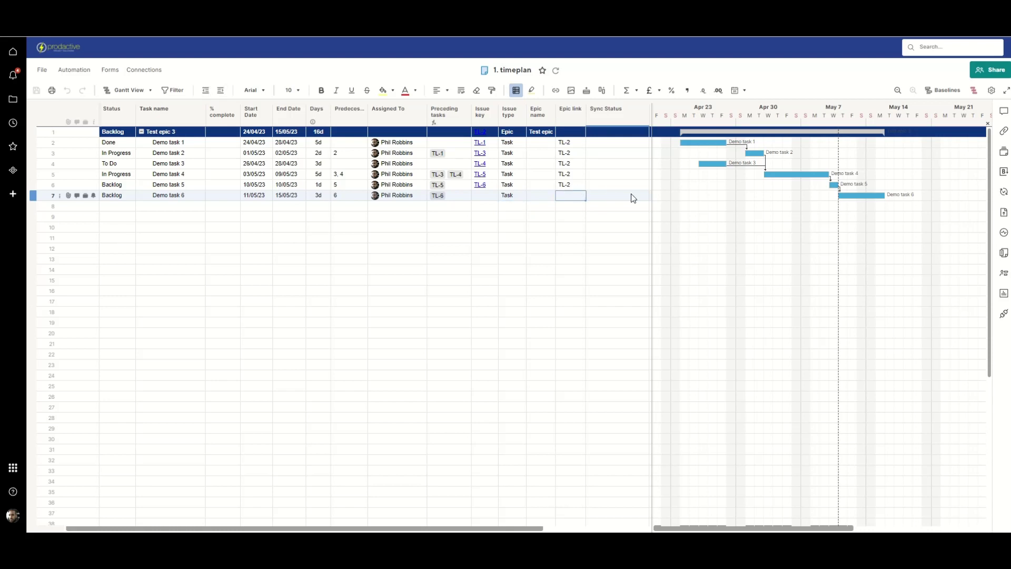
click(570, 27)
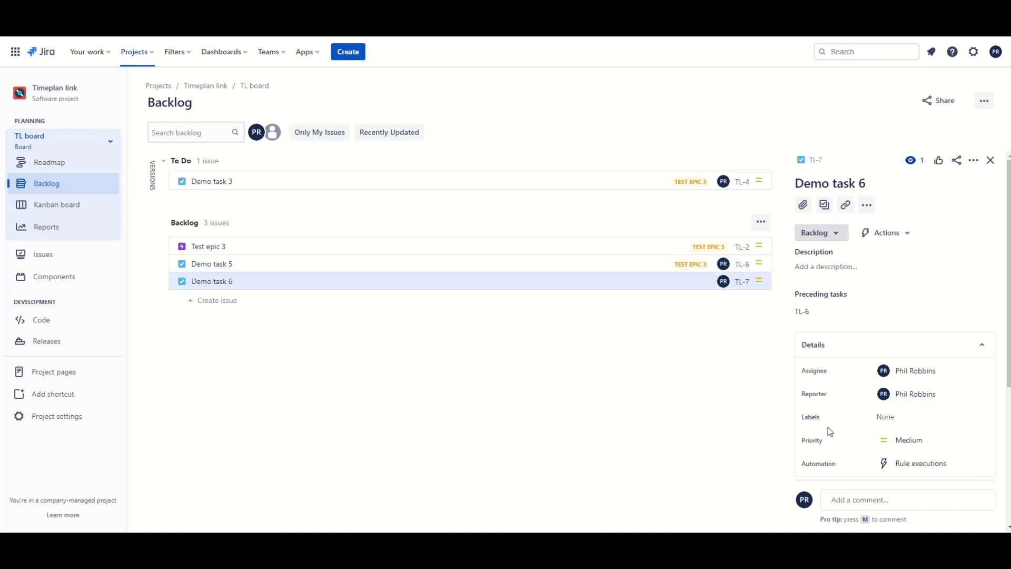
Link Demo task 6 to Test epic 3
scroll(867, 423, down, 3)
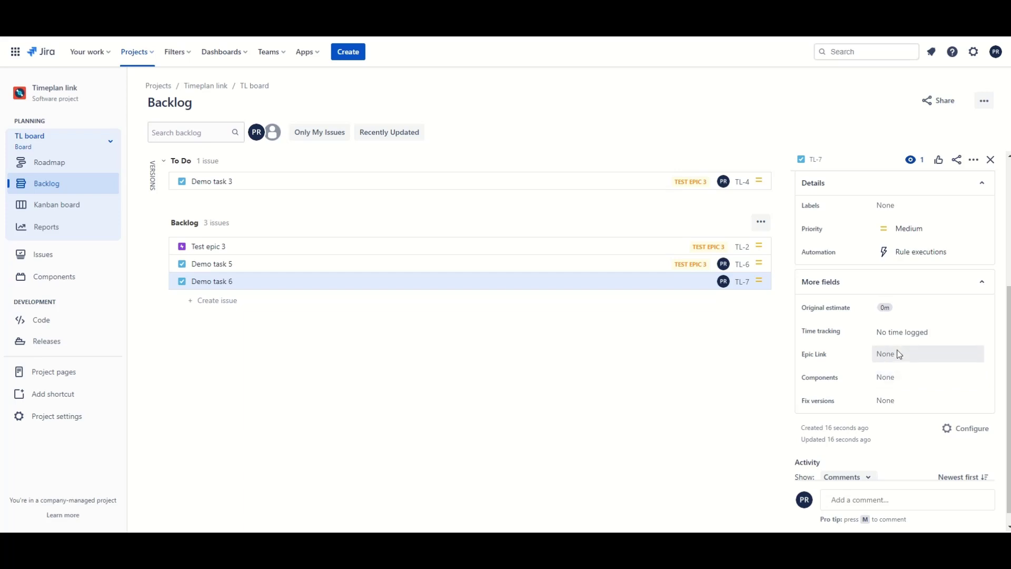
click(906, 358)
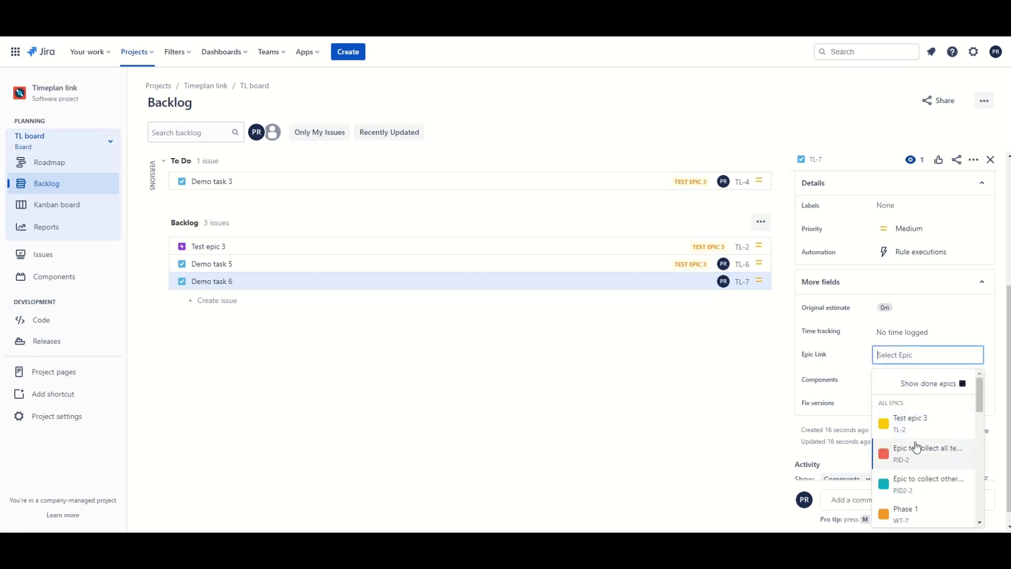
click(901, 421)
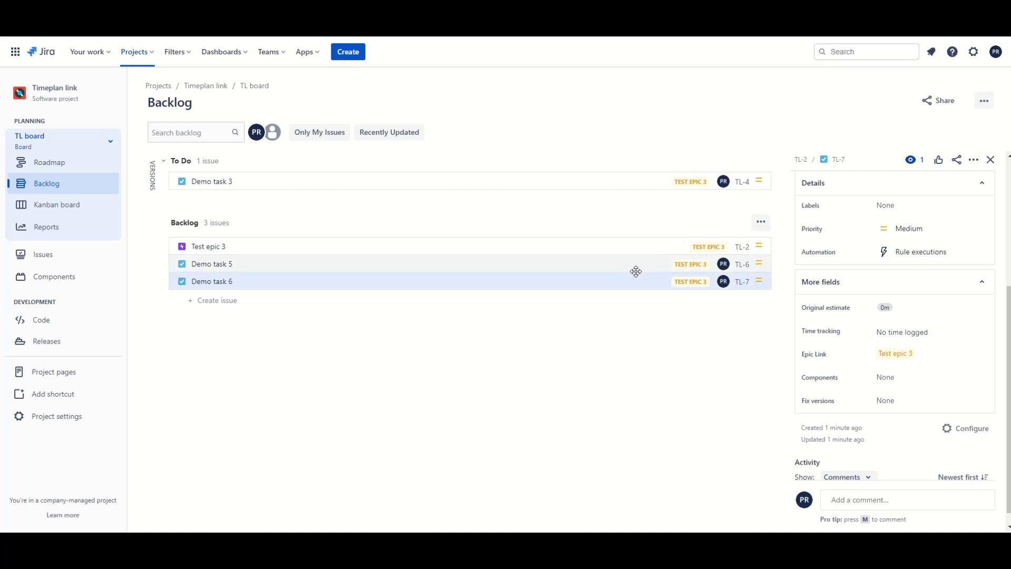
Change Demo task 5's status from Backlog to To Do
click(671, 265)
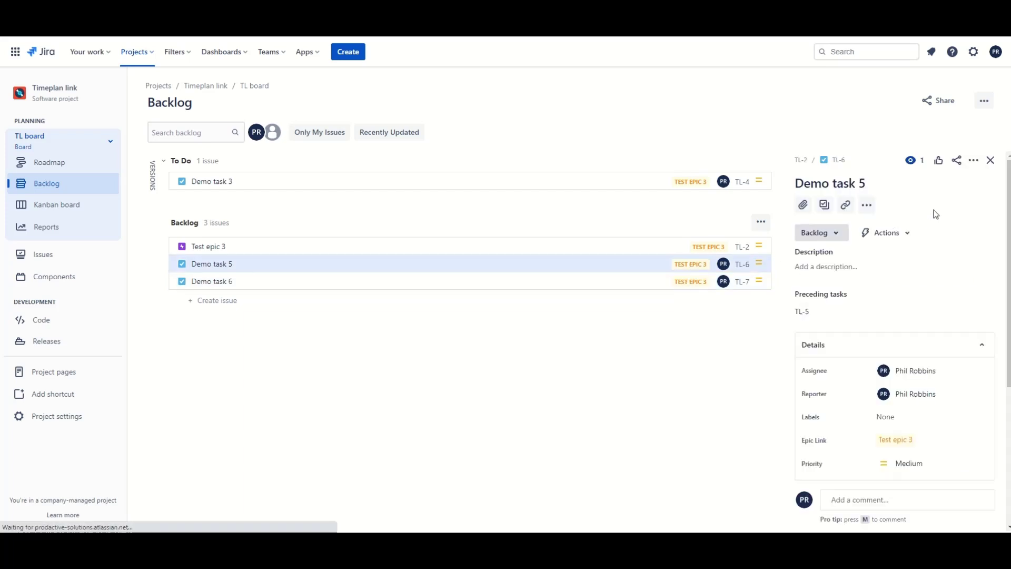
click(838, 233)
click(845, 255)
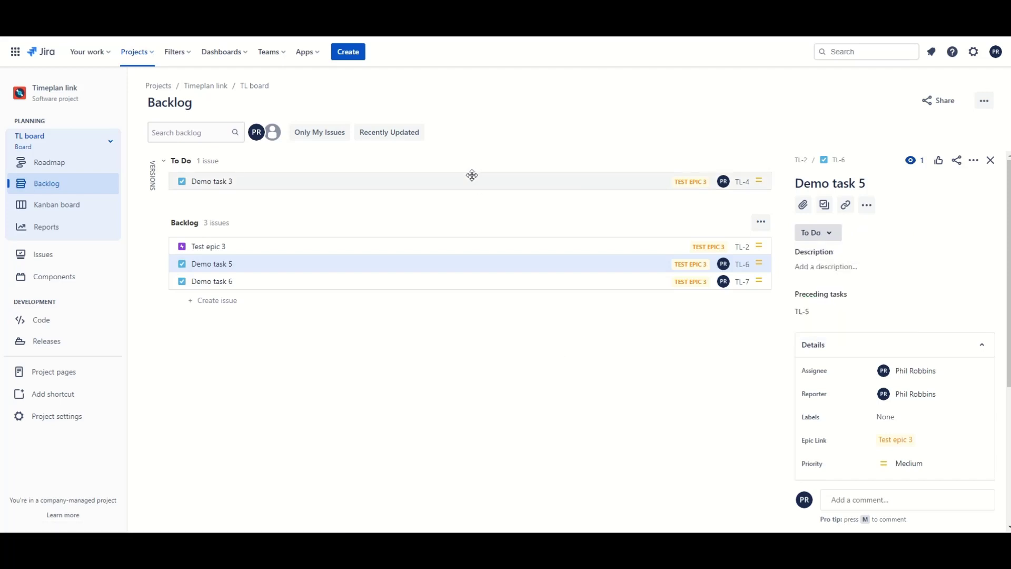
Switch to the project's Kanban board in Jira
click(63, 207)
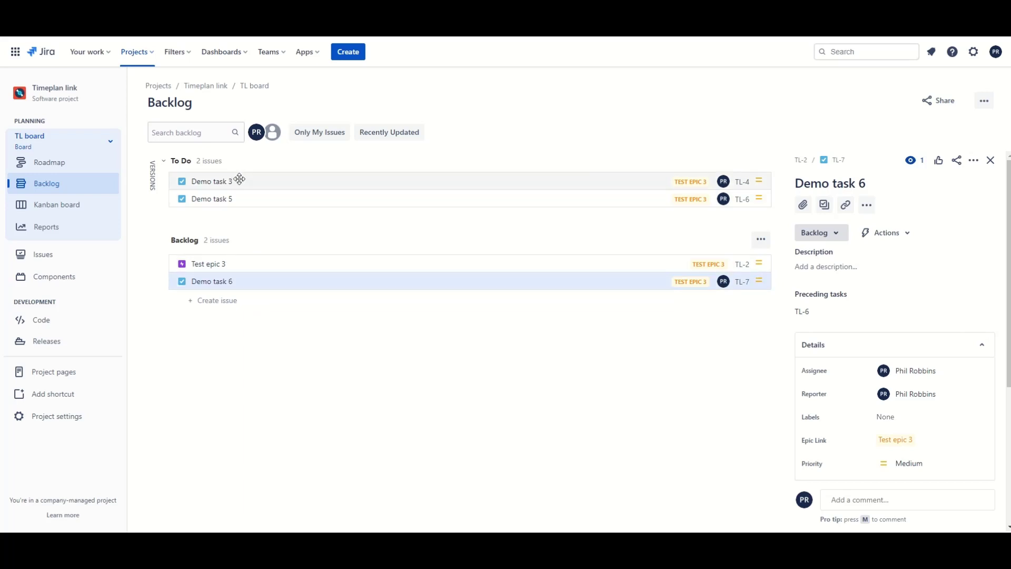
Start a new Jira issue titled 'Demo task 7' and assign it to yourself
click(232, 300)
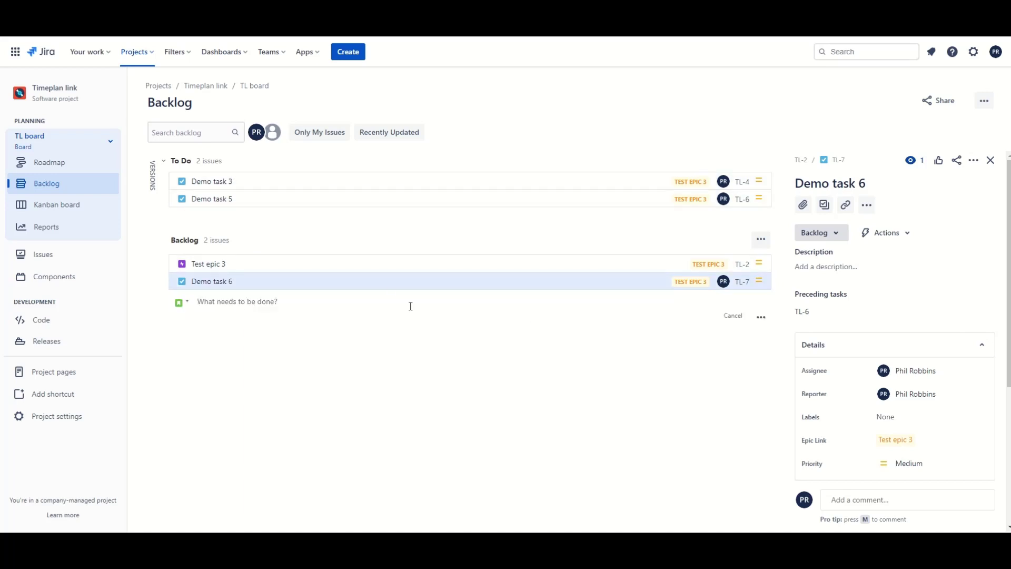
click(361, 56)
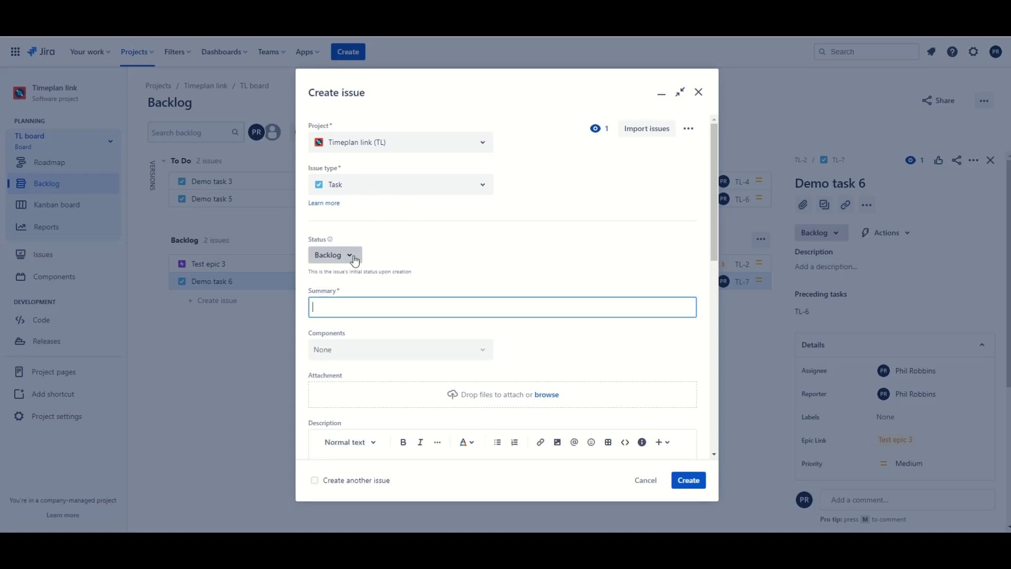
text(Demo)
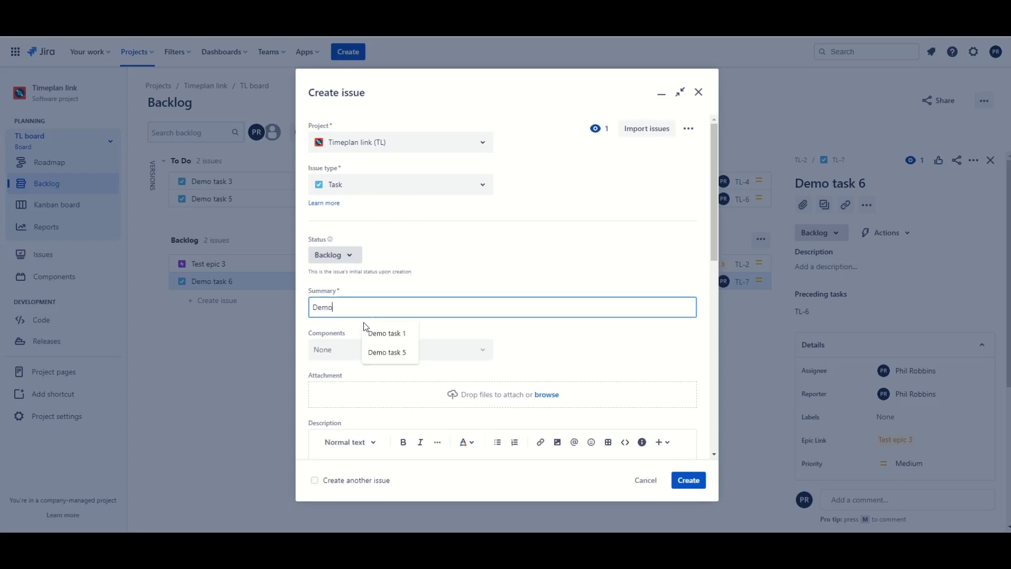
text( task 7)
scroll(405, 337, down, 5)
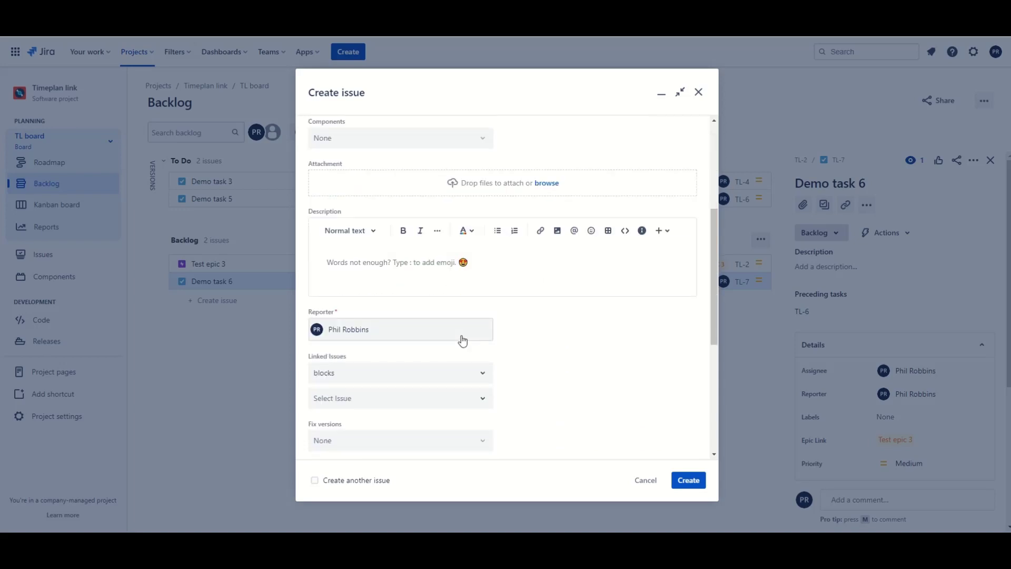
scroll(411, 379, down, 3)
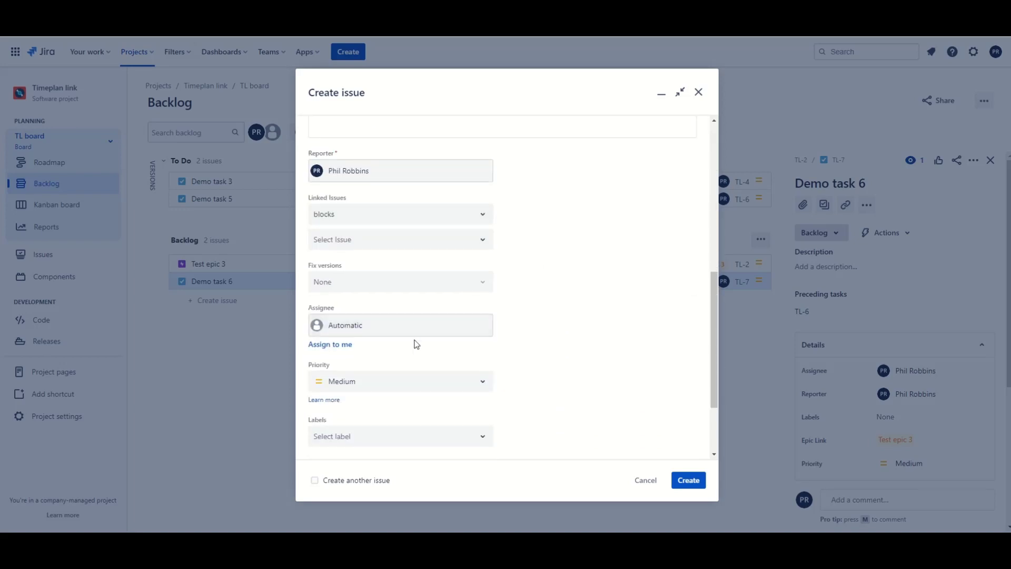
click(415, 333)
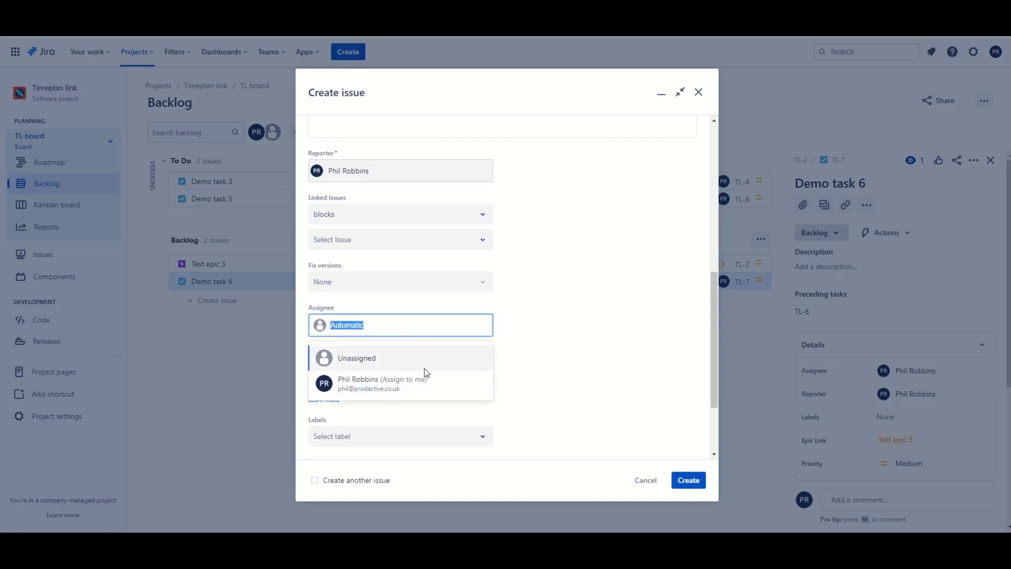
click(417, 385)
Set the new issue's epic link to Test epic 3 and create it
scroll(552, 354, down, 2)
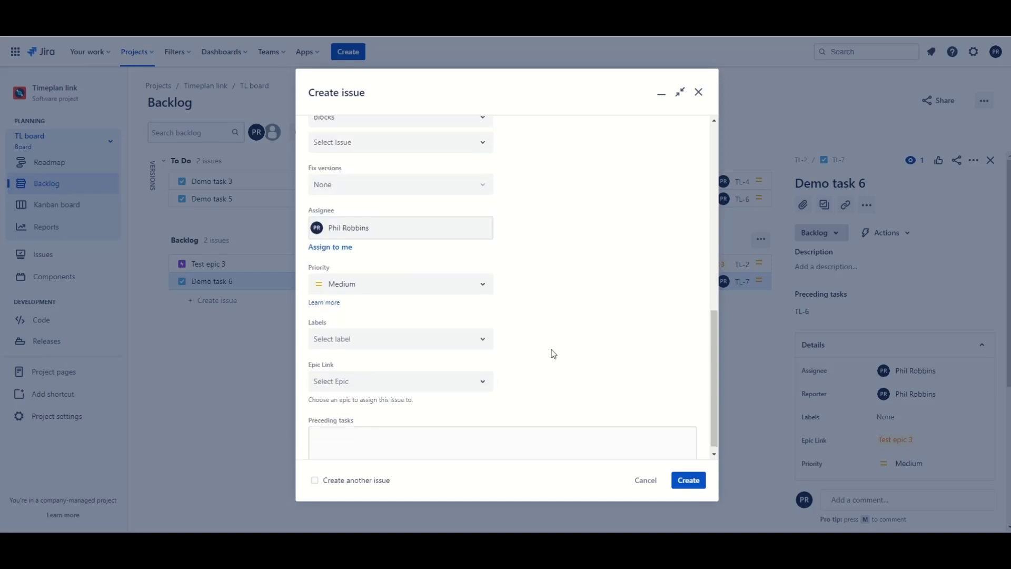
scroll(458, 381, up, 1)
scroll(458, 381, down, 1)
click(449, 380)
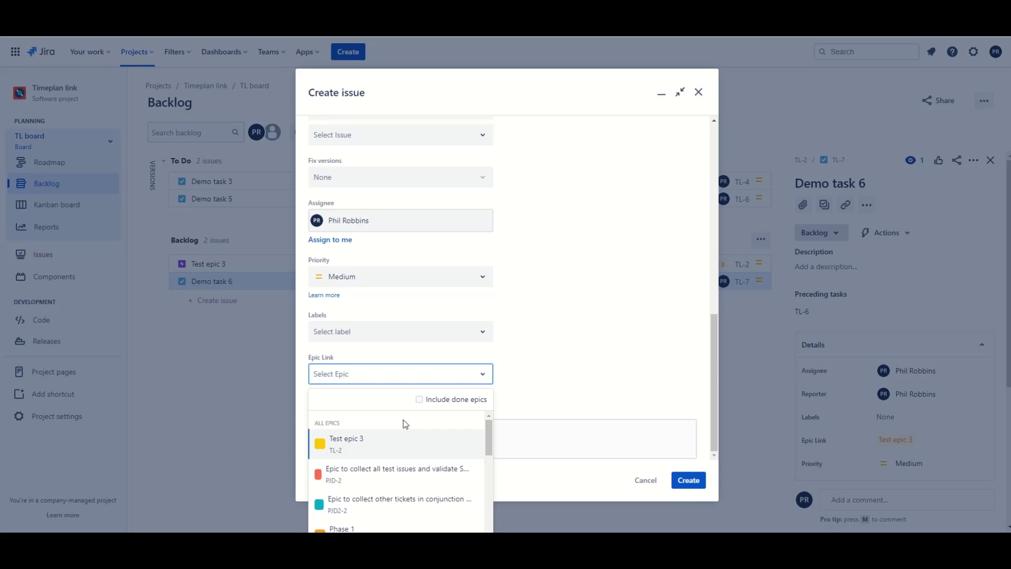
click(352, 444)
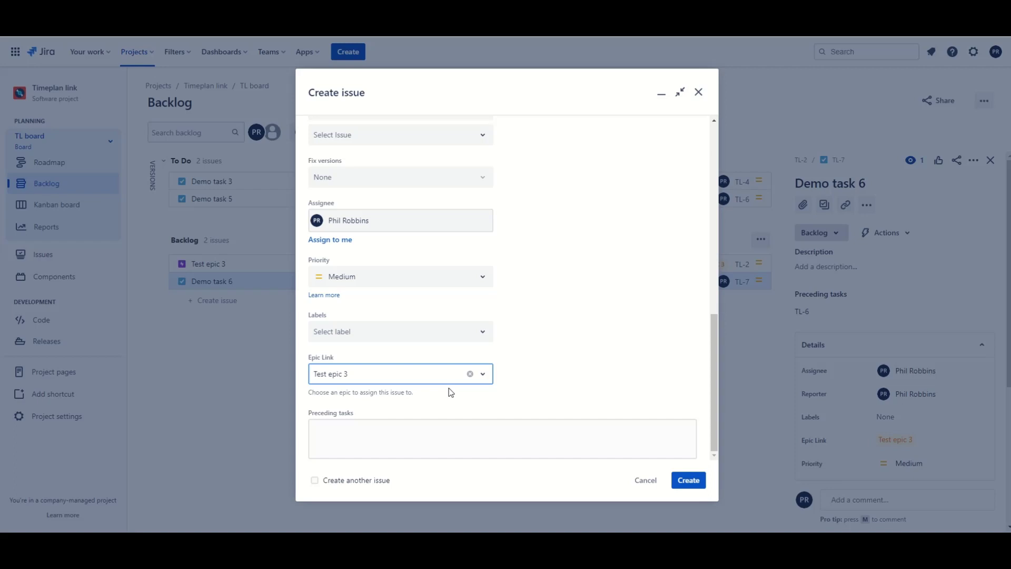
click(698, 482)
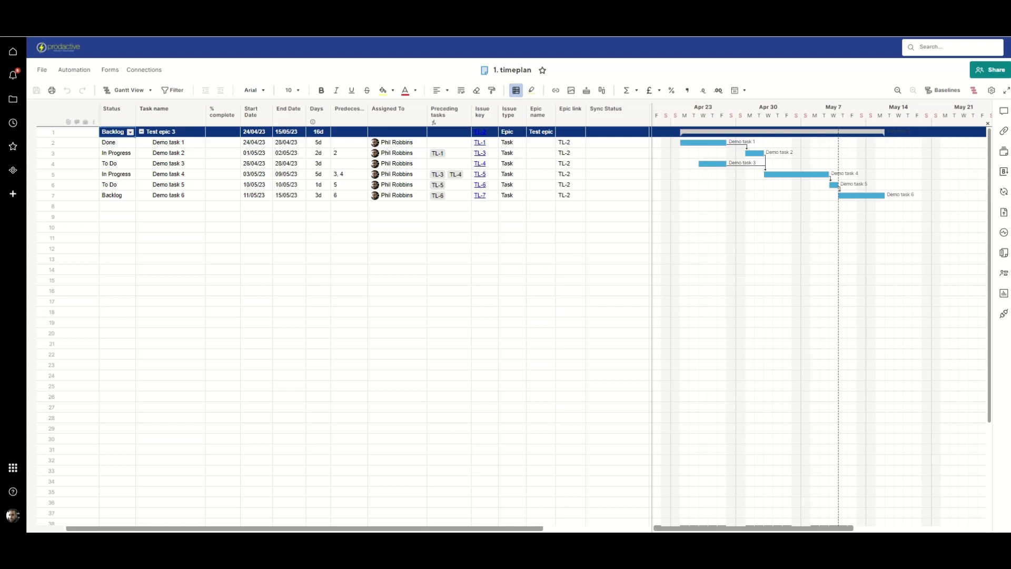
Reload the sheet and move the Demo task 7 row from row 2 to row 8, below Demo task 6
key(F5)
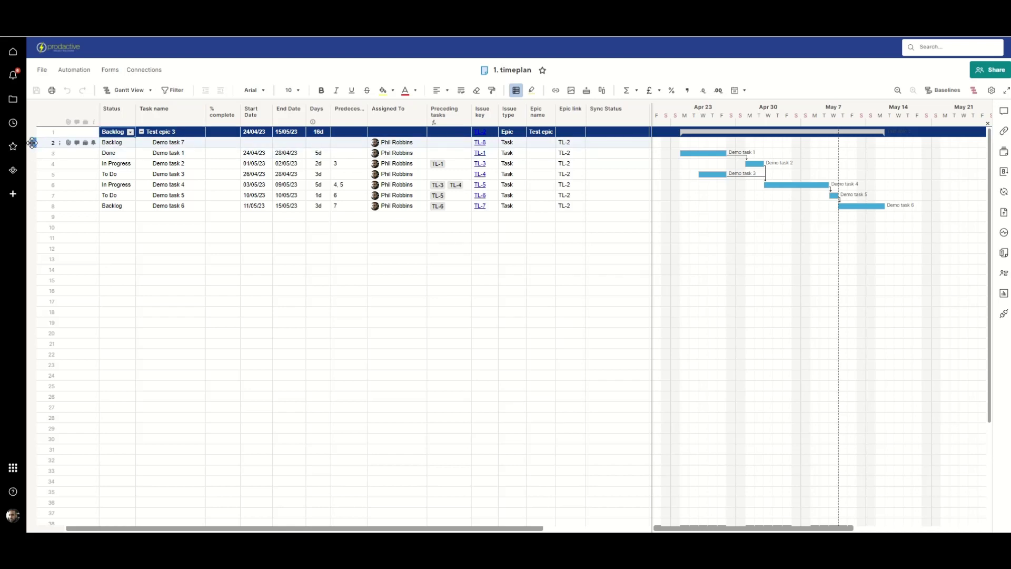
drag(33, 142, 42, 207)
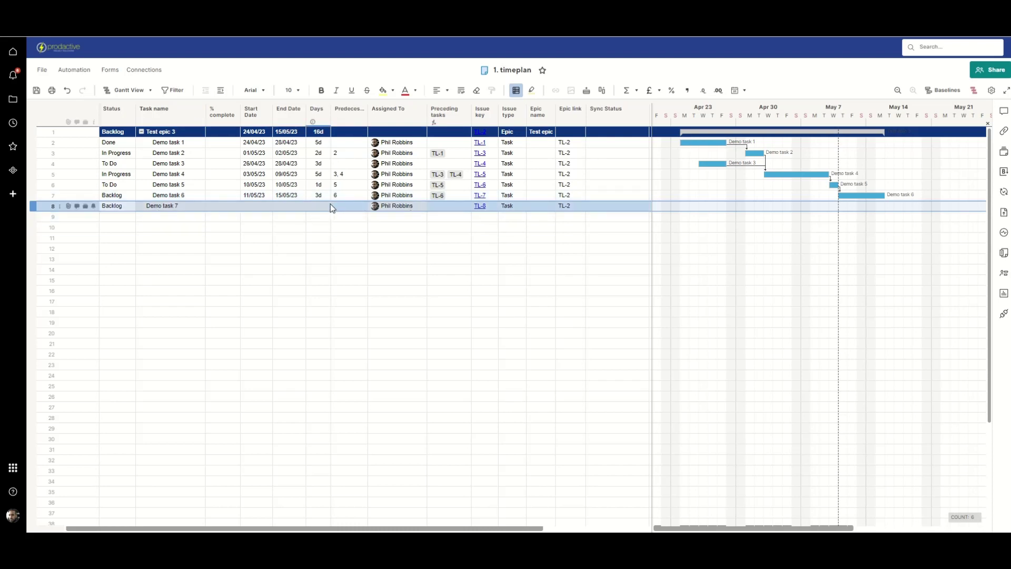
click(266, 205)
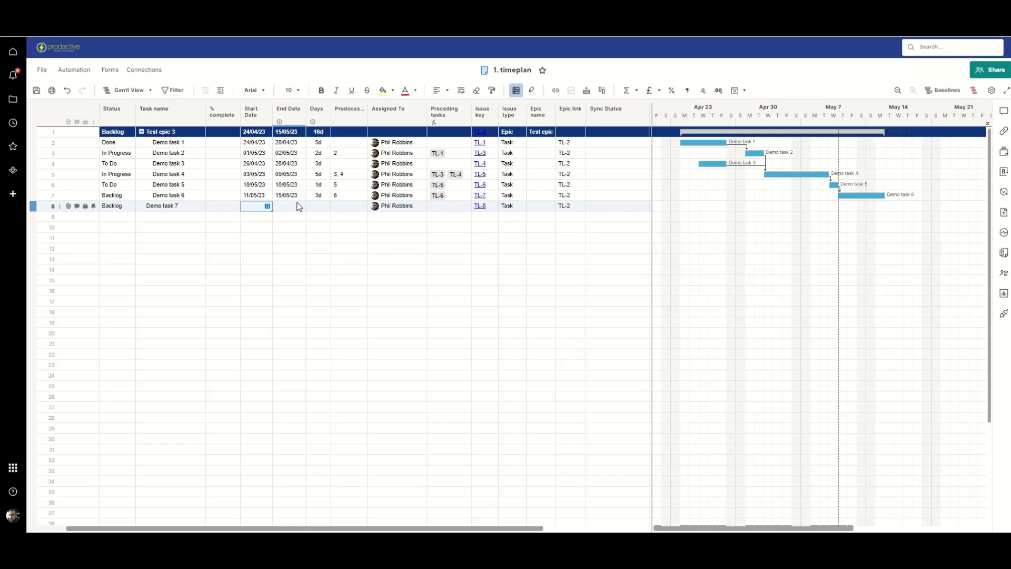
Give Demo task 7 predecessor 6 and a 3-day duration, then save the sheet
click(339, 207)
text(6)
key(Return)
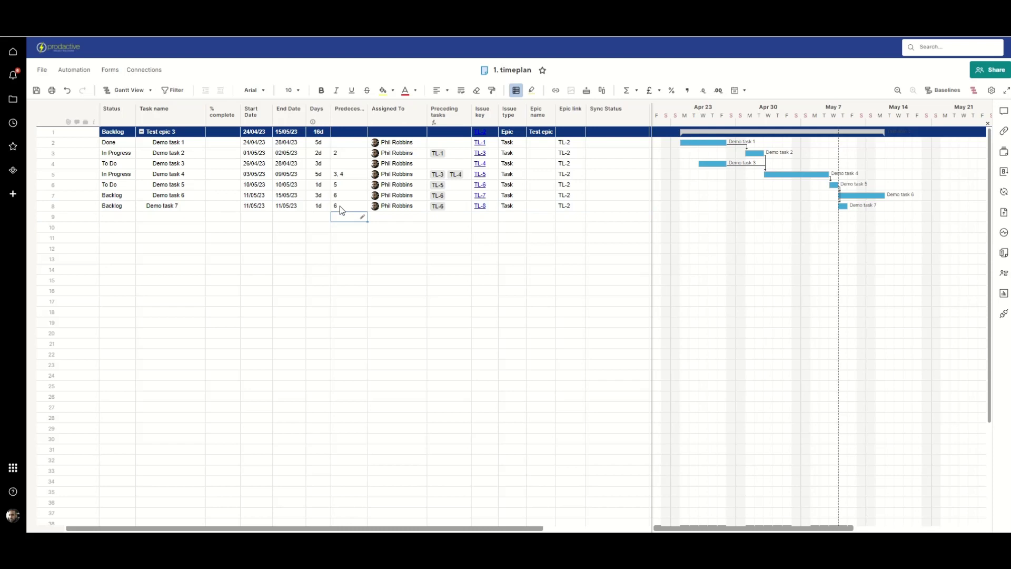
click(322, 206)
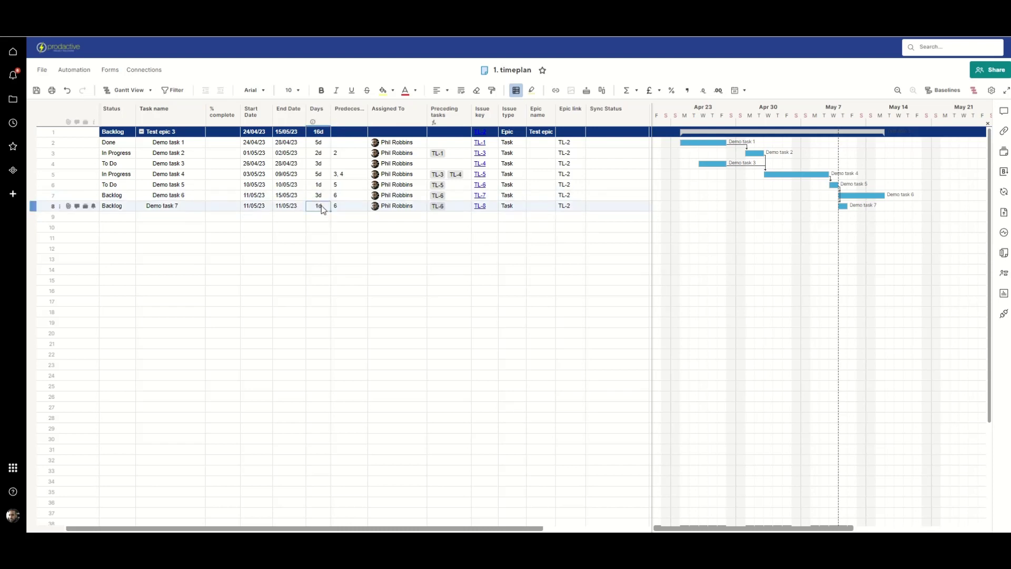
text(3)
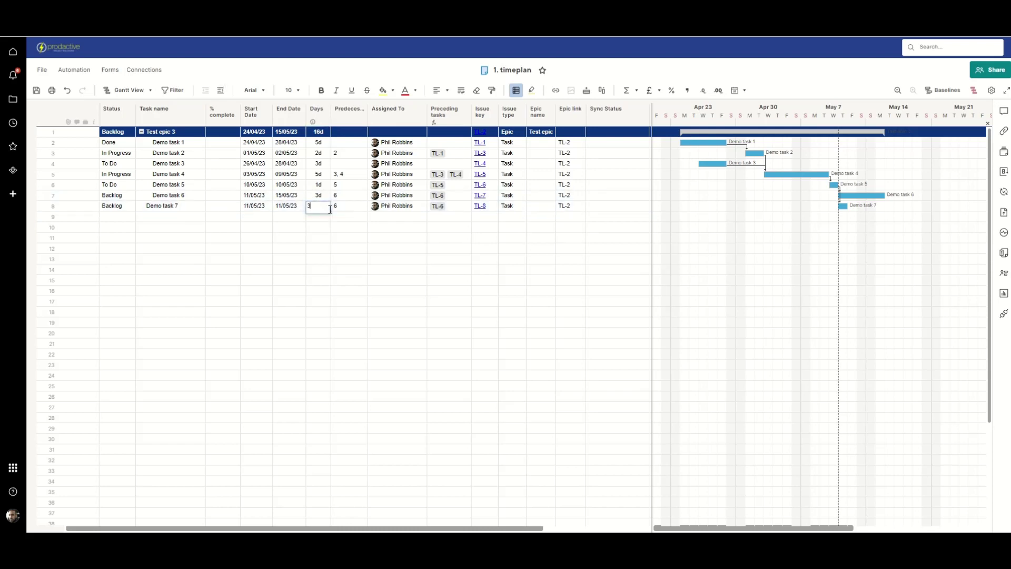
key(Return)
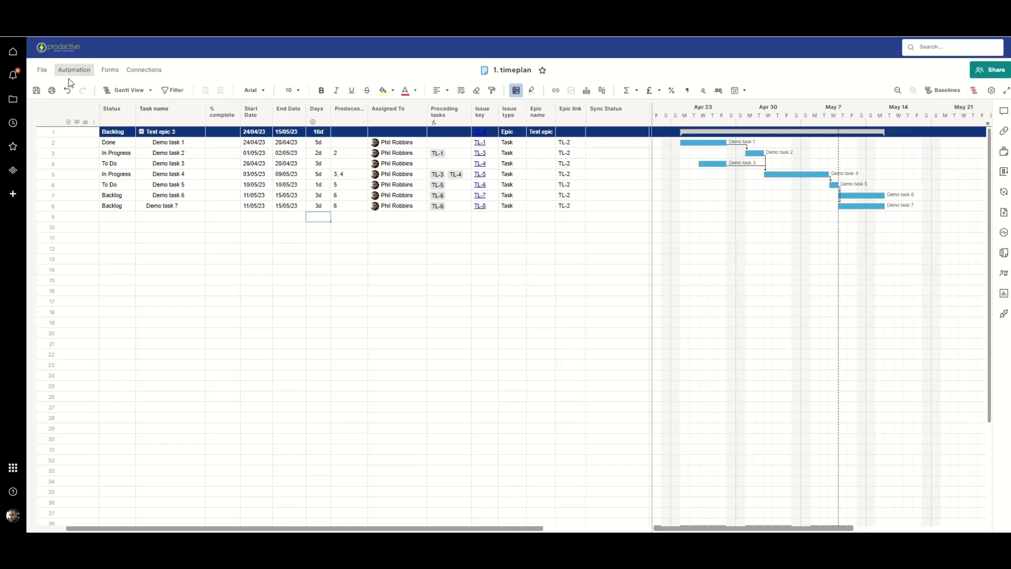
click(36, 91)
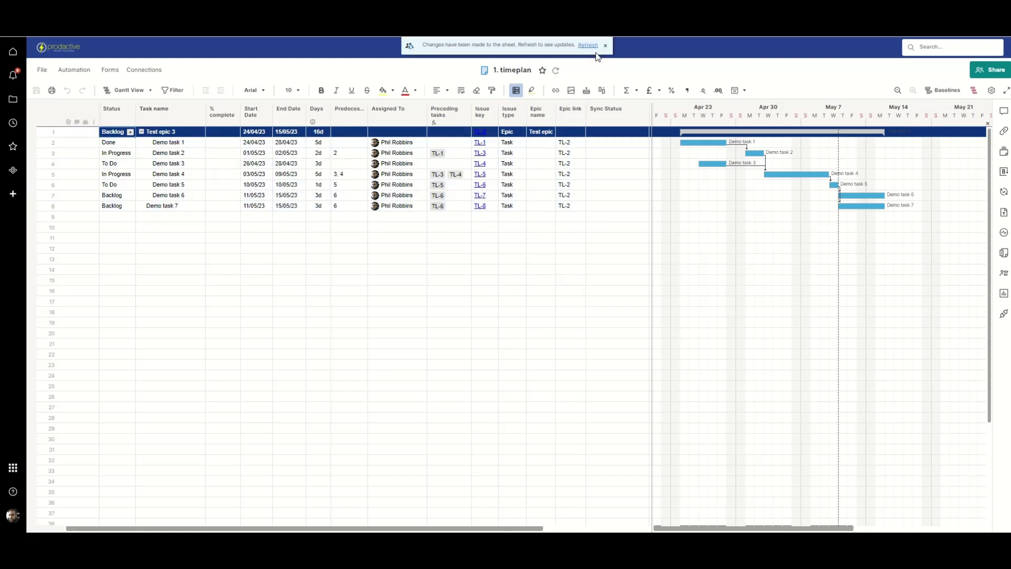
Refresh the sheet from the update banner and check that Demo task 7's epic link is TL-2
click(588, 45)
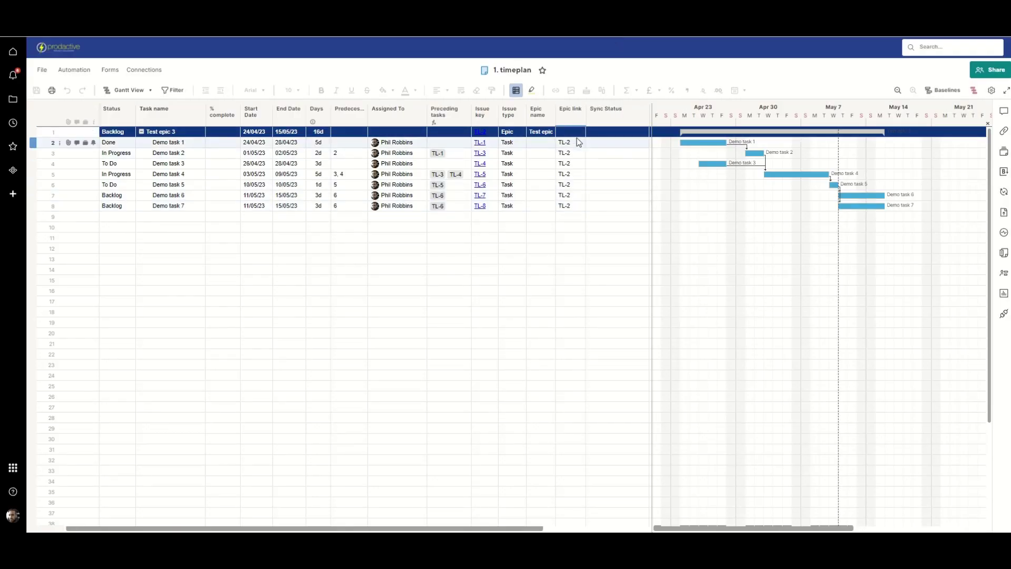
click(573, 210)
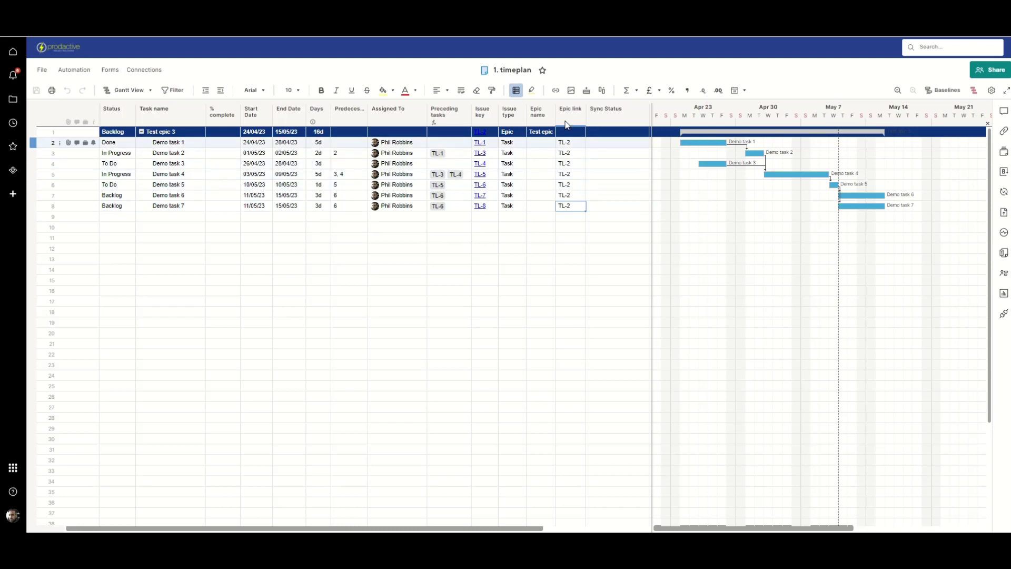